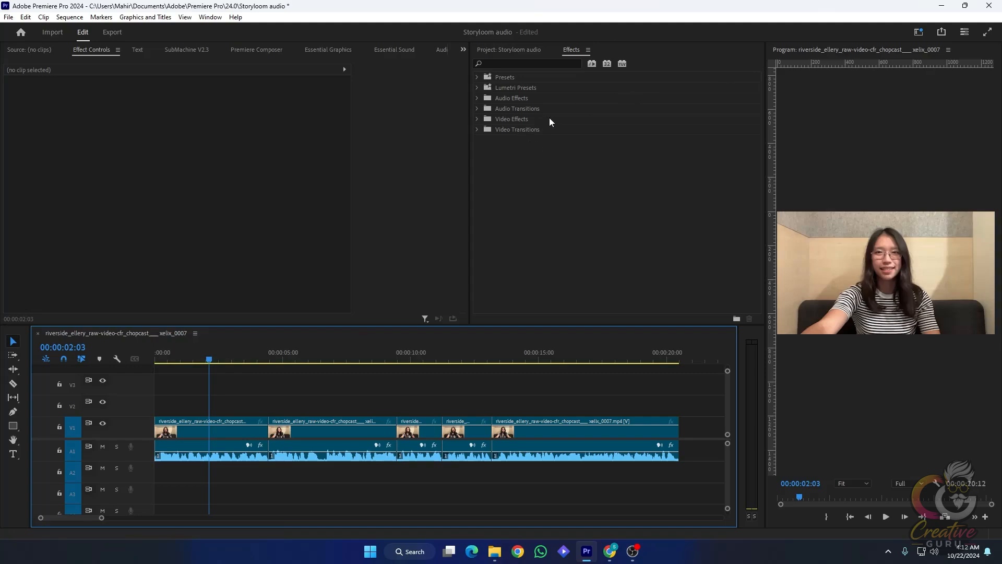
- Search the effects for "pitch" and apply the Pitch Shifter effect to the first audio clip on track A1
click(532, 66)
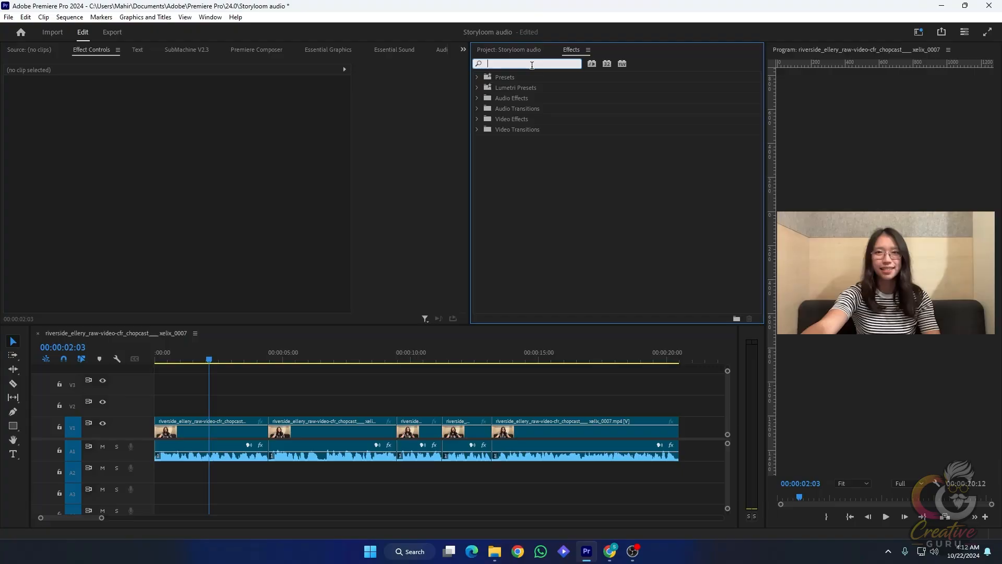
text(p)
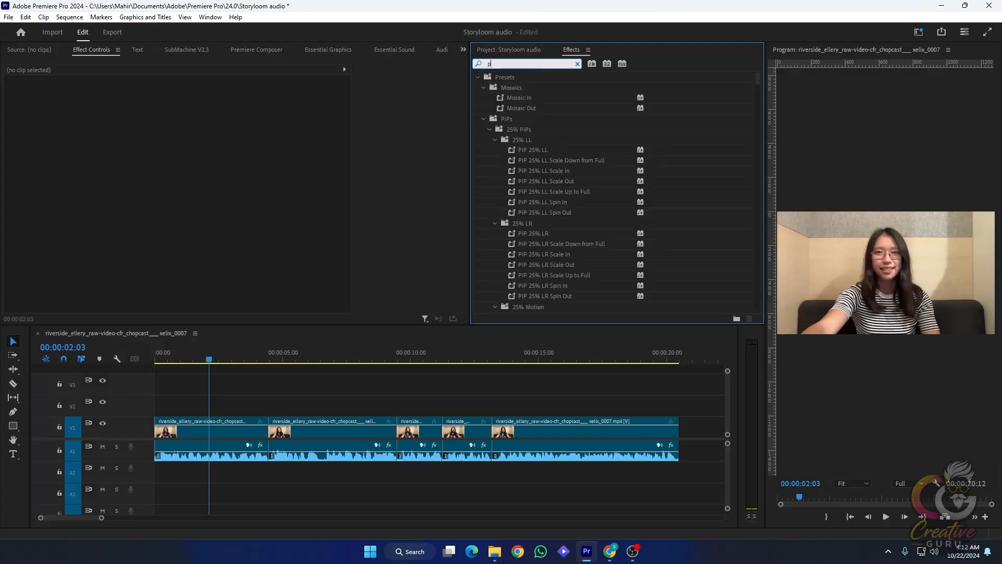
text(itch)
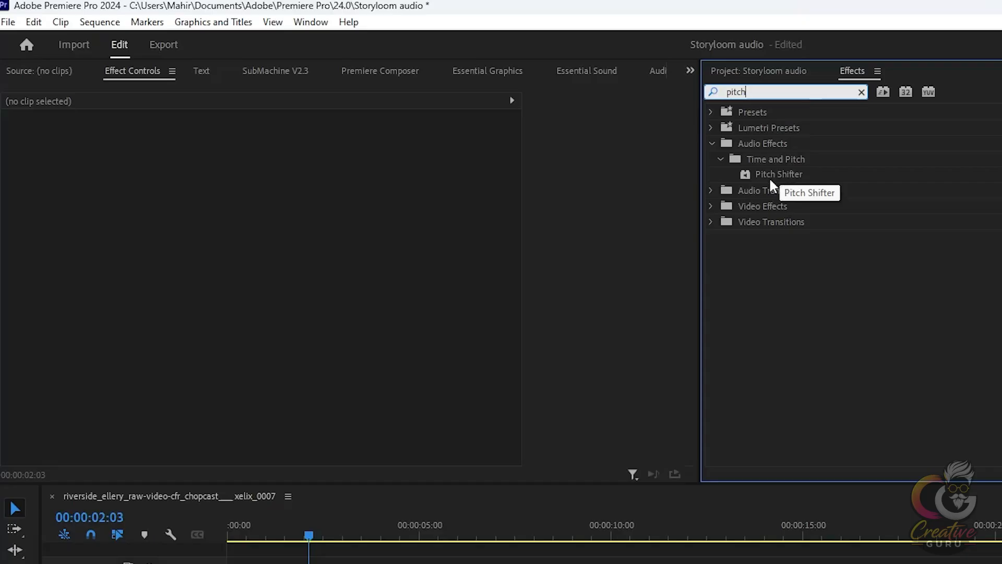
drag(769, 174, 241, 451)
- Open the custom setup editor of the clip's Pitch Shifter effect and look through its presets
scroll(230, 259, down, 4)
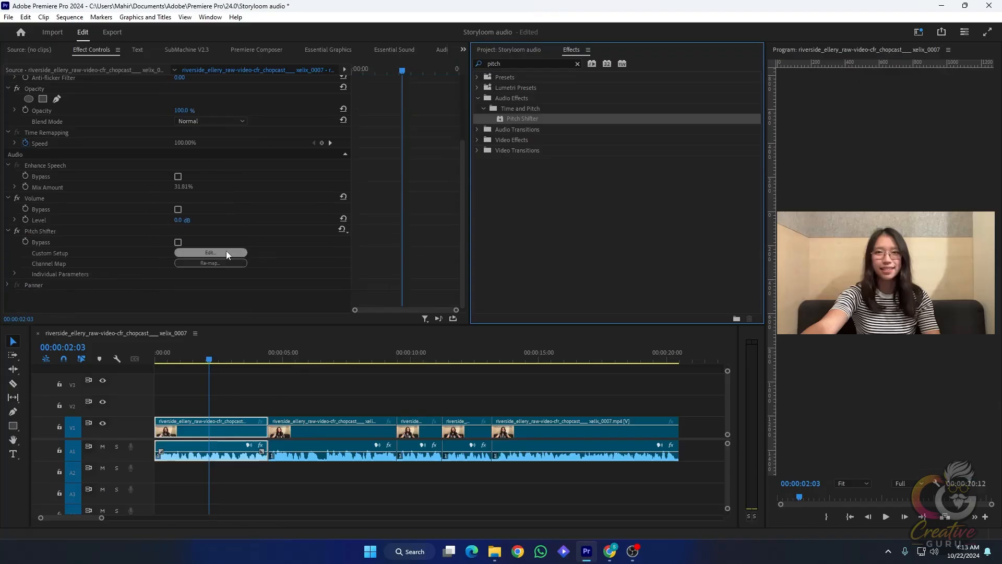
click(217, 253)
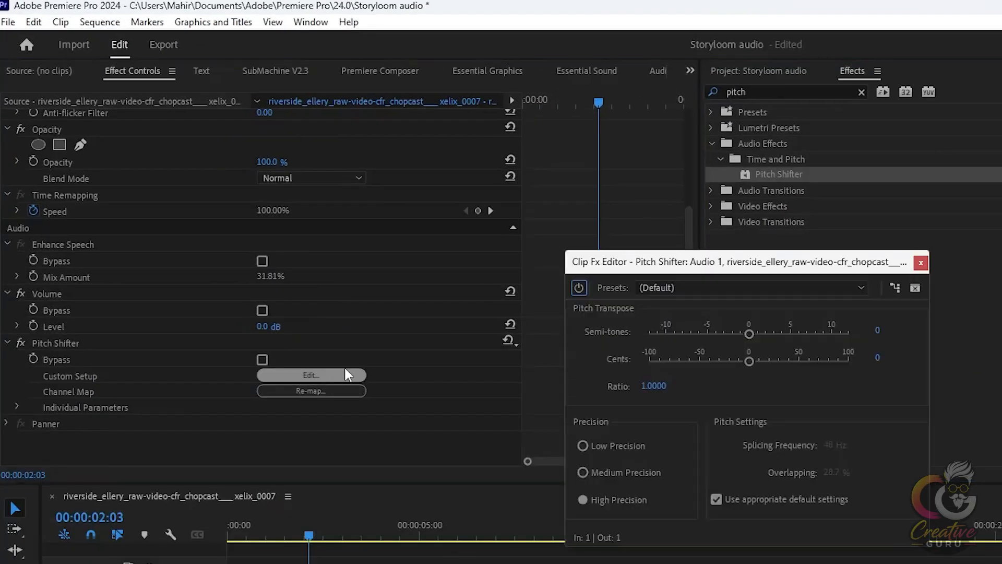
click(679, 292)
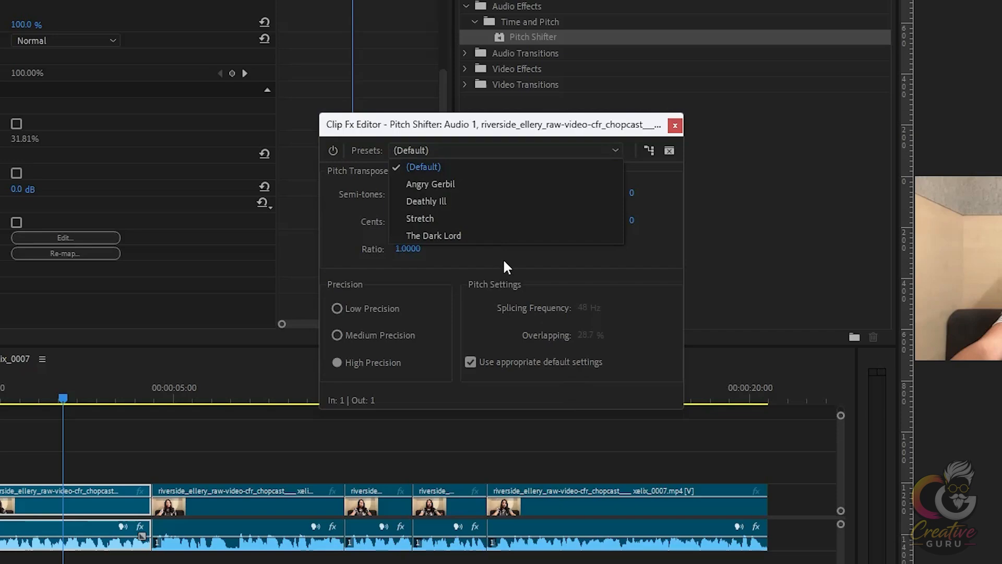
click(509, 260)
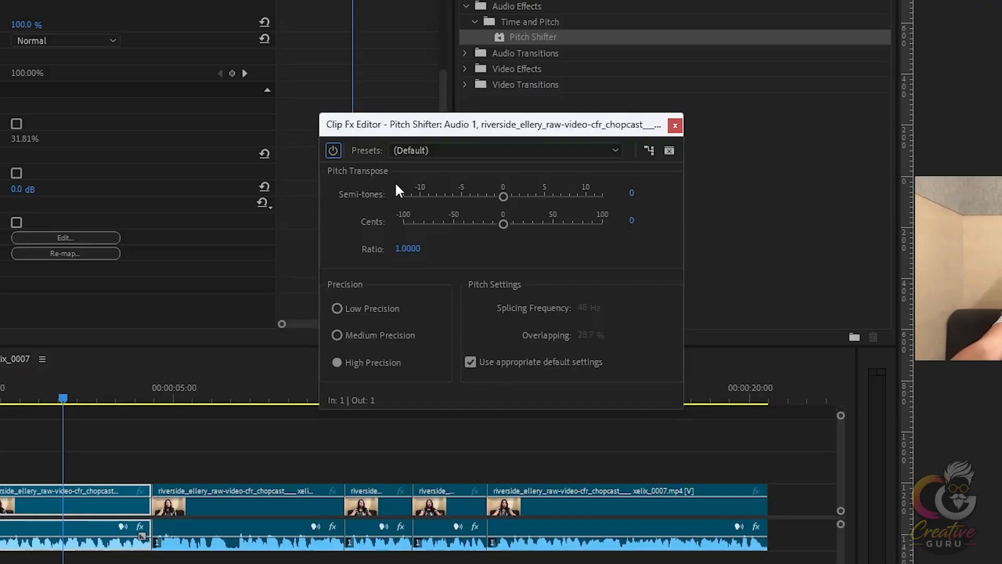
- Raise the Pitch Shifter's Semi-tones to 12 and play back the clip from near its start
drag(500, 195, 588, 211)
click(3, 406)
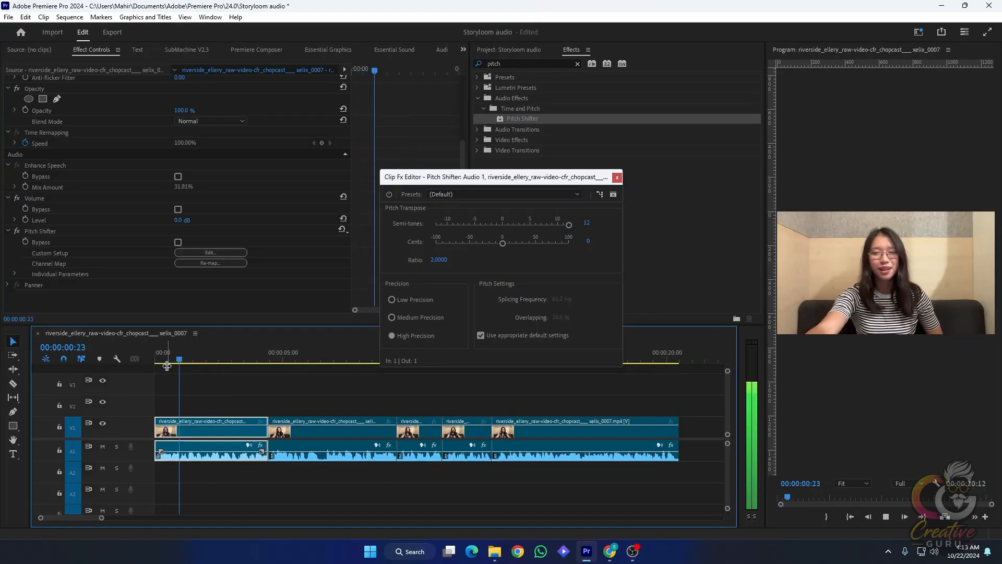
key(space)
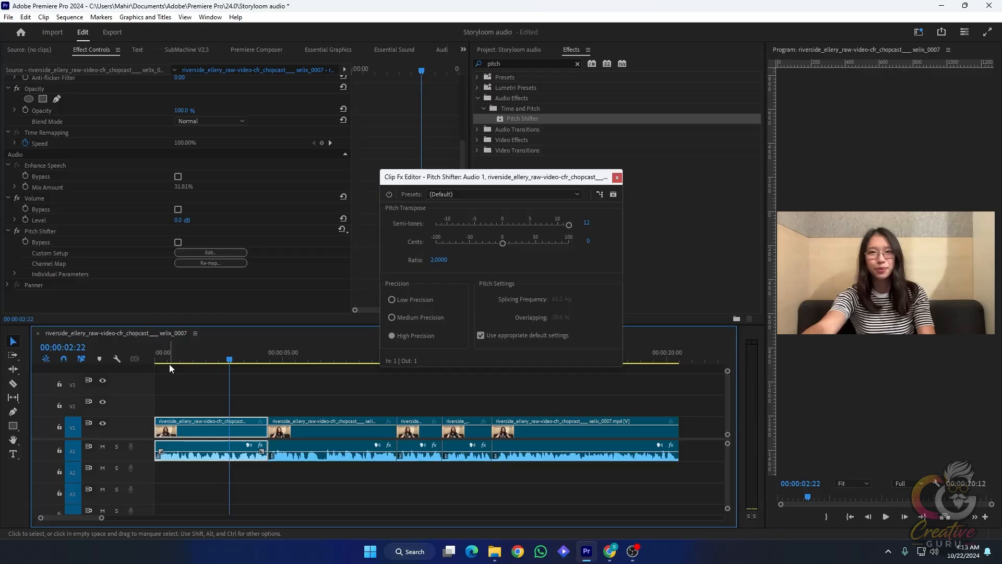
click(169, 364)
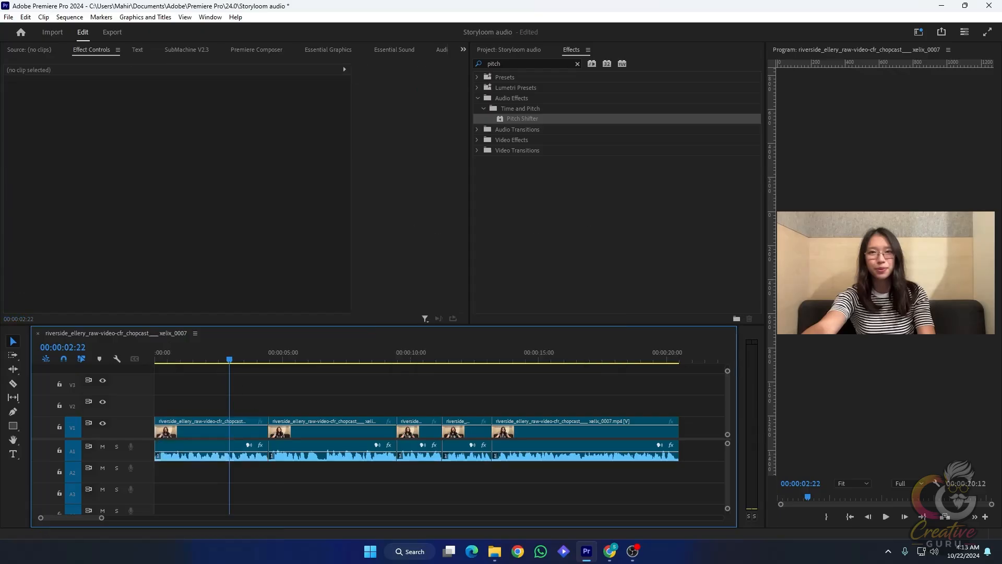
- Lower the first clip's Pitch Shifter Semi-tones to -12 and play back the result
click(232, 459)
click(450, 194)
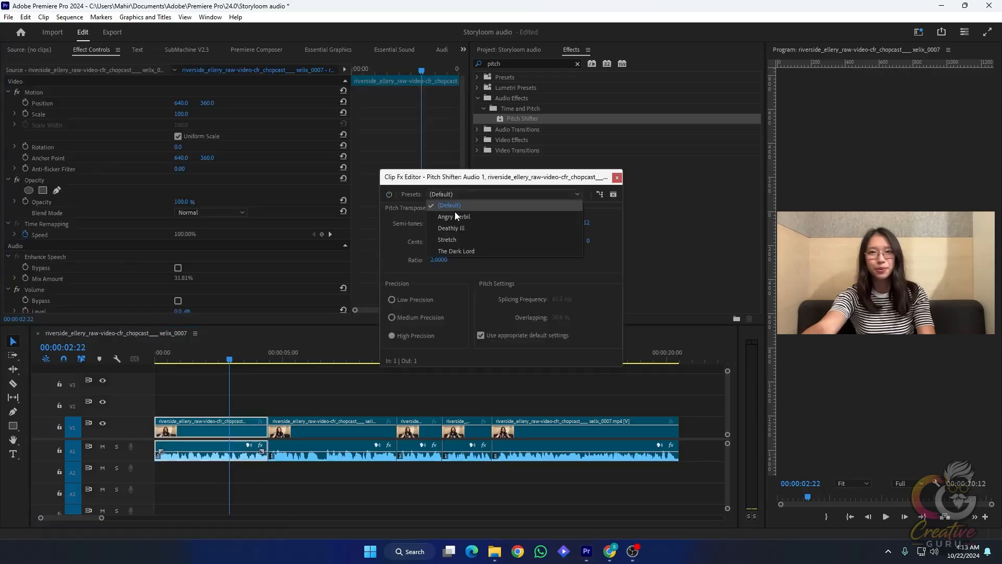
click(425, 221)
drag(459, 223, 431, 227)
drag(393, 198, 390, 198)
key(space)
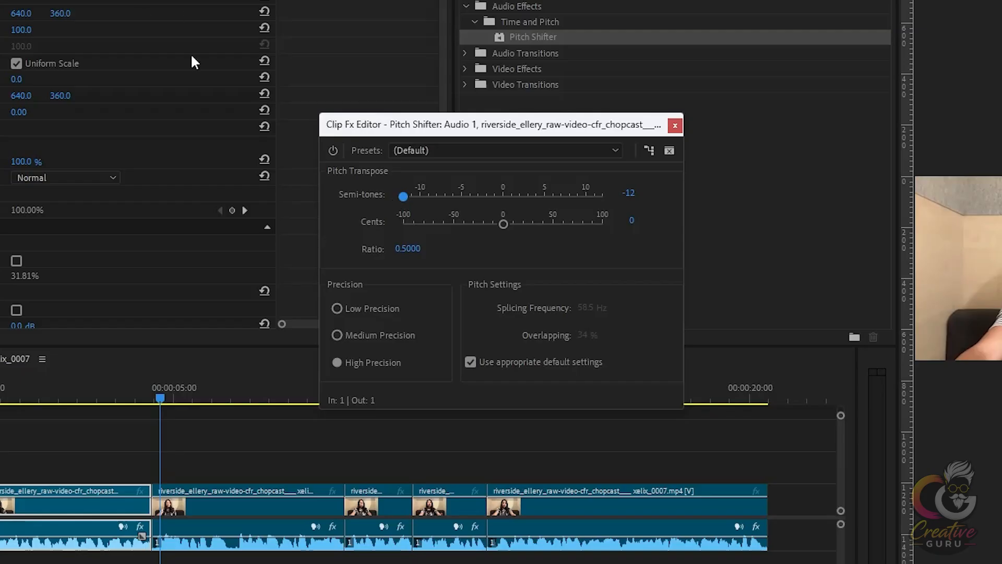
click(22, 403)
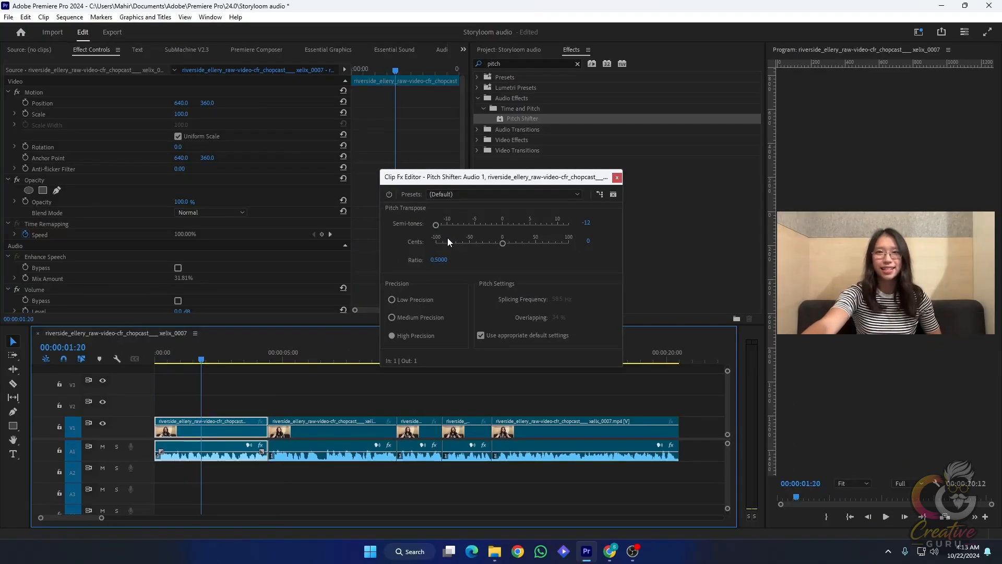
- Return Semi-tones to 0, lower Cents to -100 and play the clip from the start of the sequence
click(496, 228)
drag(505, 230, 503, 229)
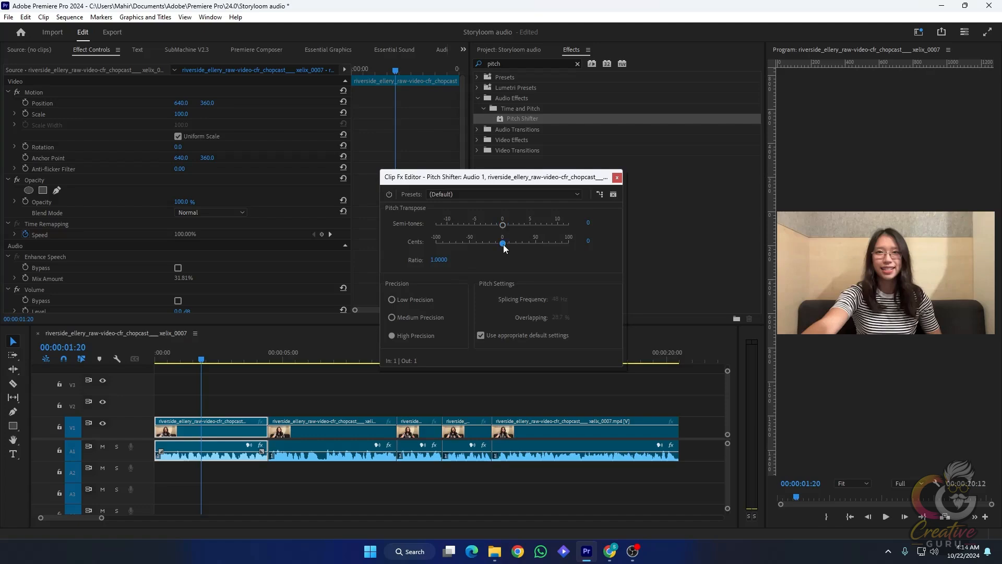
drag(475, 257, 424, 268)
drag(166, 354, 112, 360)
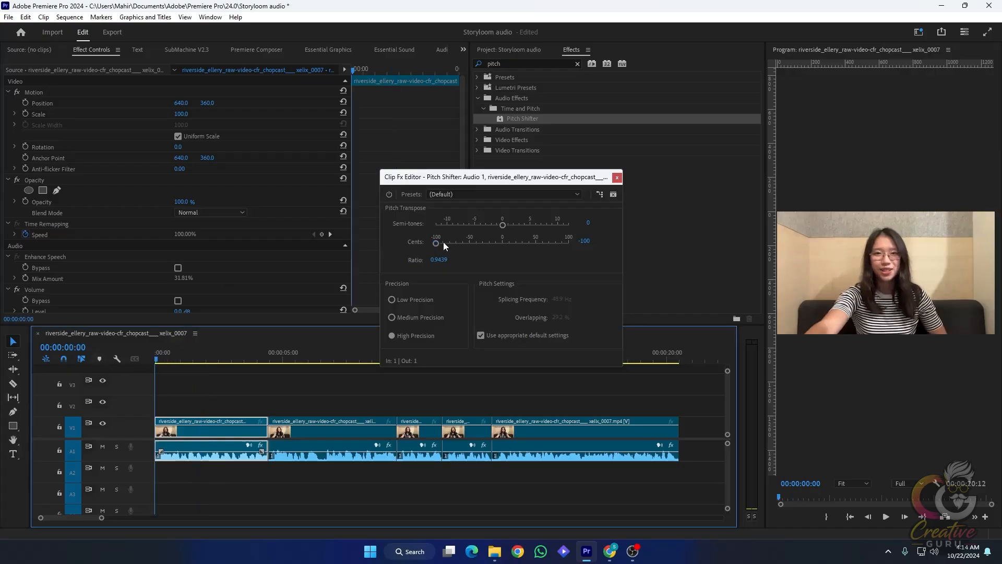
key(space)
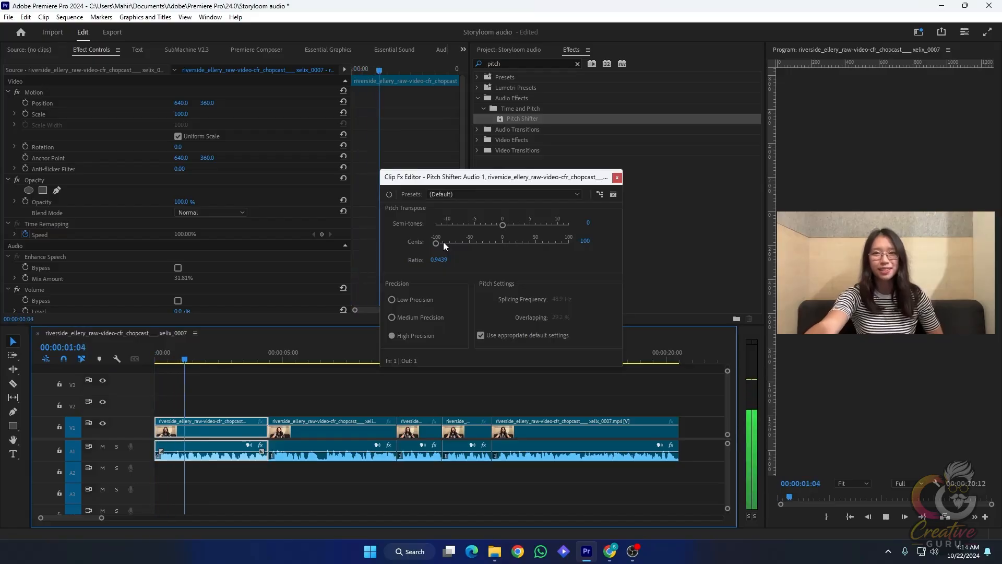
key(space)
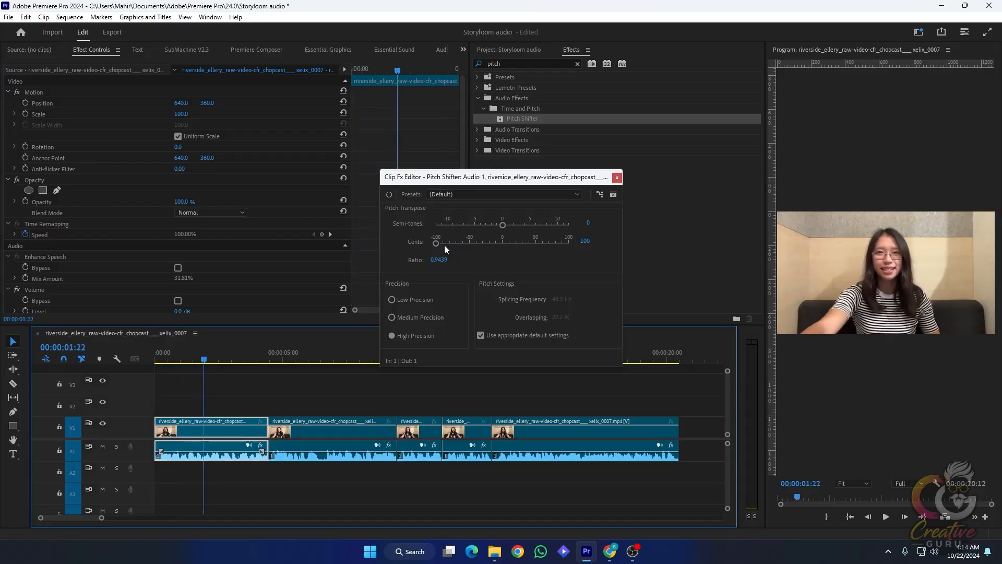
- Raise the Pitch Shifter's Cents to 100 and listen to the clip from the current playhead position
click(437, 246)
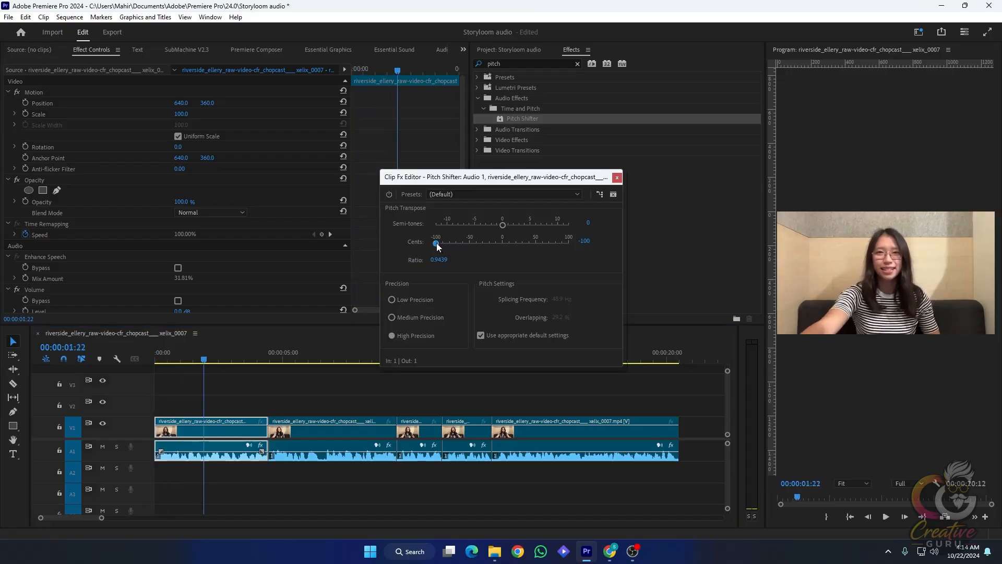
drag(437, 243, 439, 244)
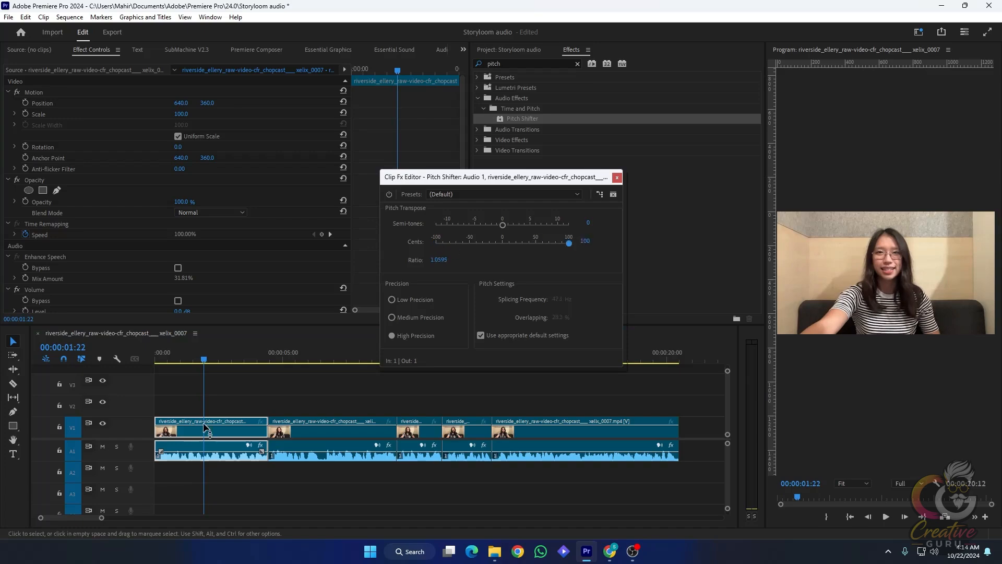
key(space)
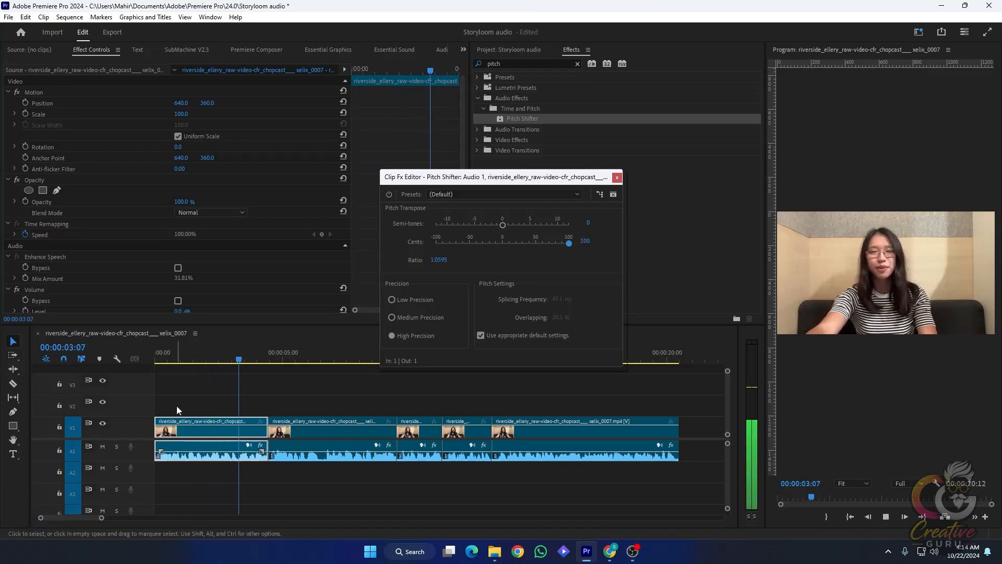
key(space)
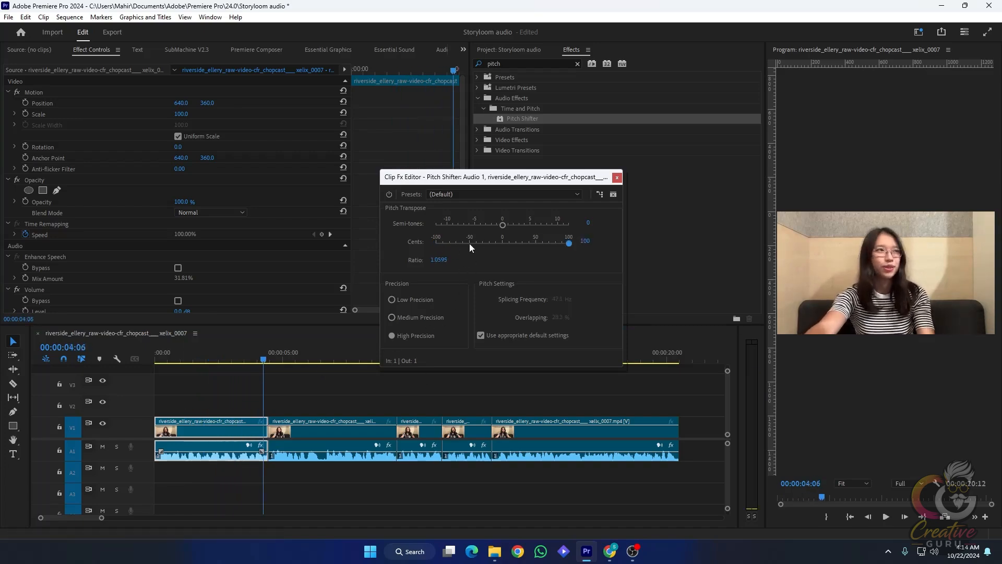
- Reset the Pitch Shifter's Cents to 0 and return the playhead to the start of the sequence
click(502, 243)
drag(461, 243, 428, 243)
drag(245, 359, 131, 370)
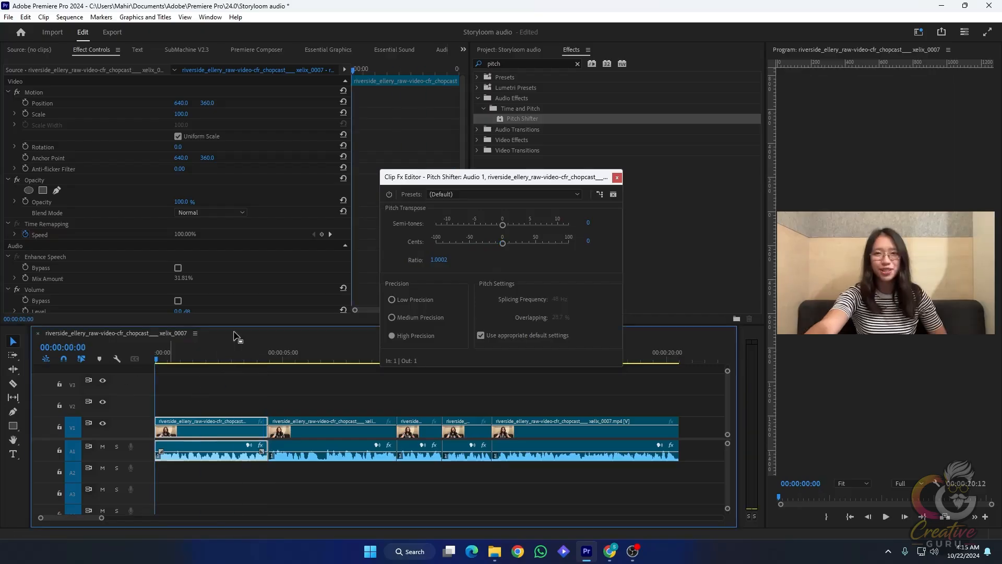
- Set the Pitch Shifter's Cents to 100 and play back the first clip from its beginning
drag(503, 243, 583, 255)
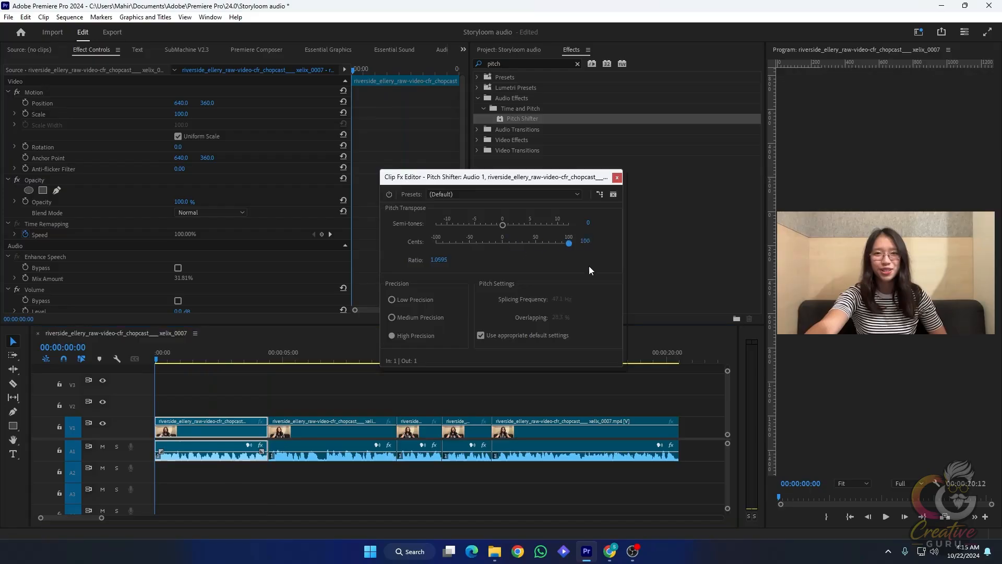
key(space)
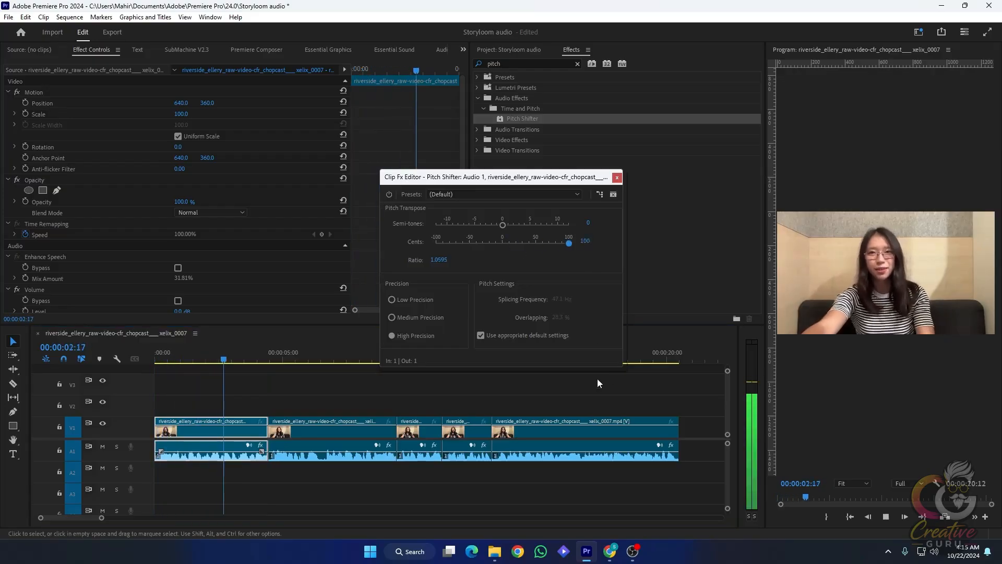
key(space)
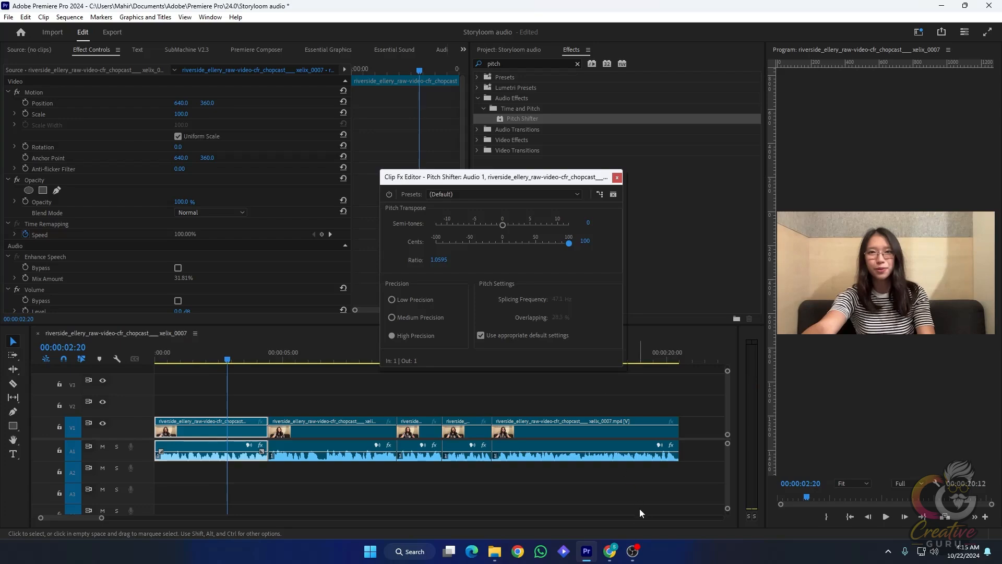